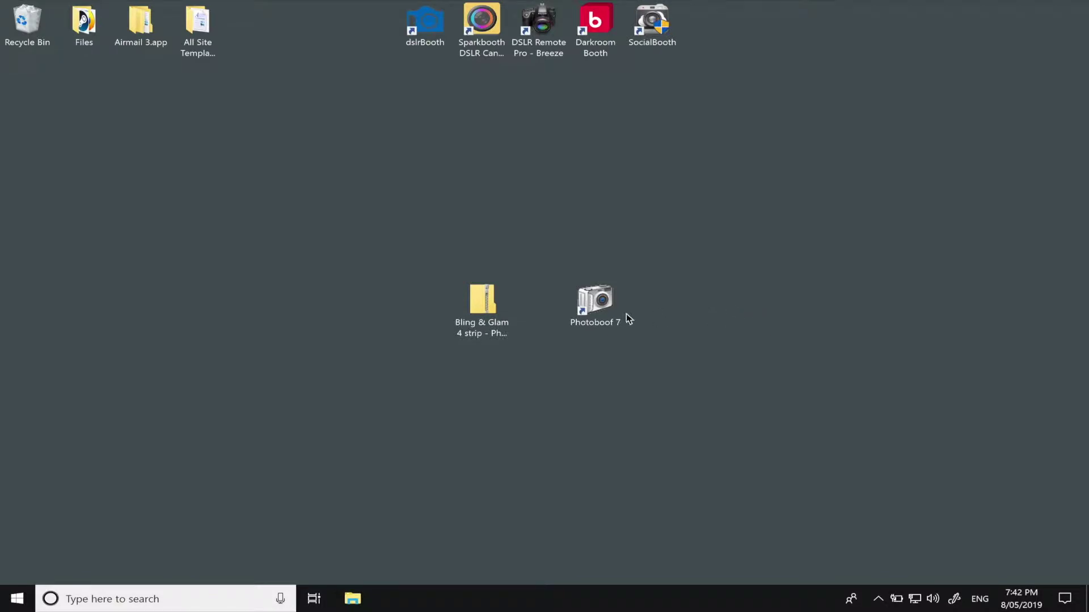
Step: Select the Photoboof 7 shortcut, then the Bling & Glam 4 strip template zip on the desktop
left_click(601, 306)
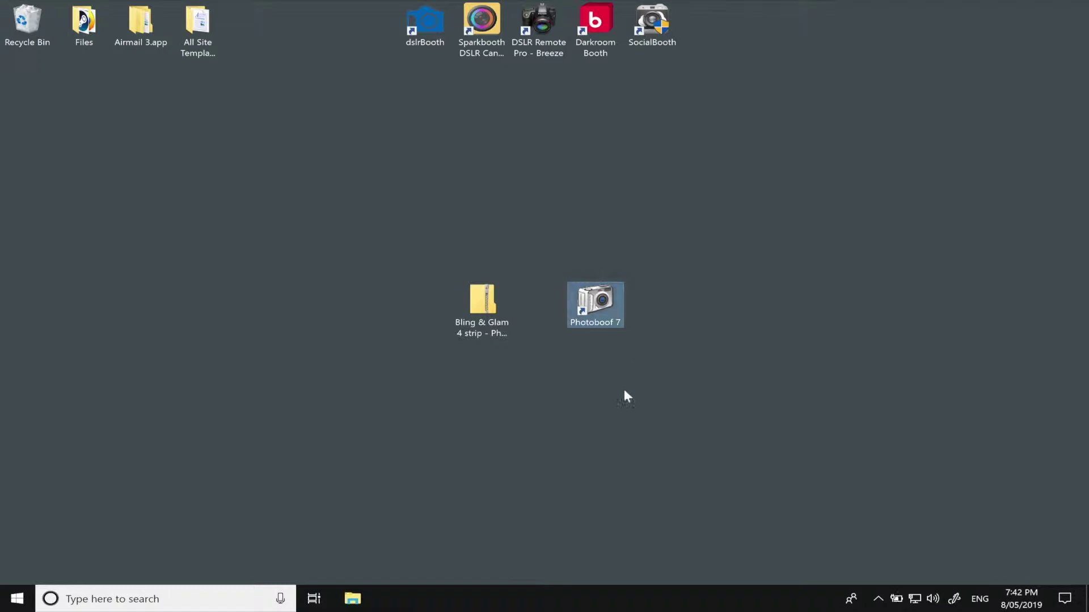
left_click(482, 311)
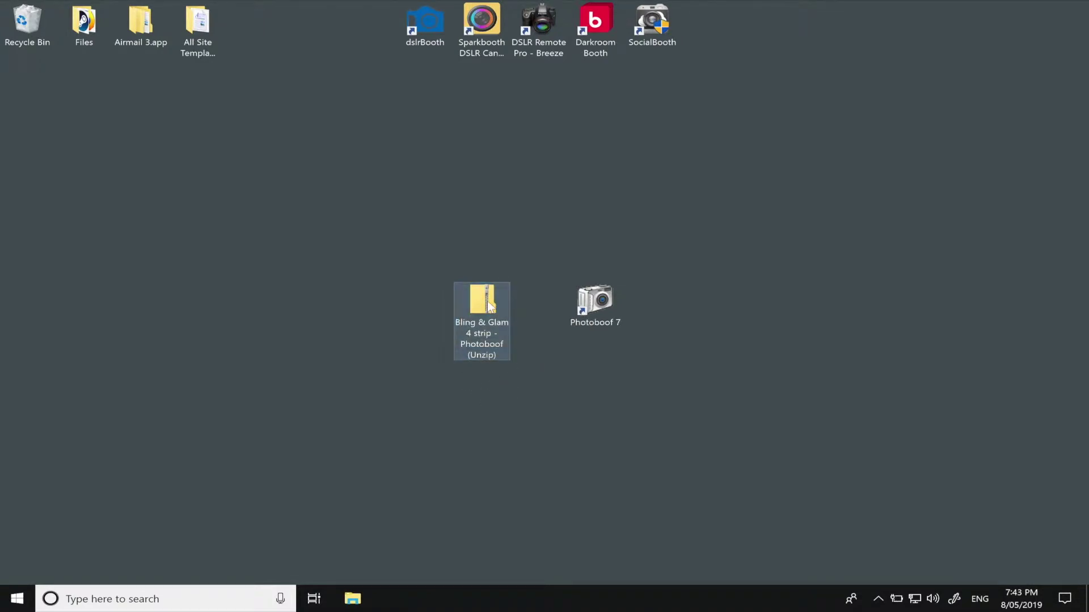
Step: Extract the Bling & Glam 4 strip - Photoboof folder from the zip onto the desktop
double_click(489, 307)
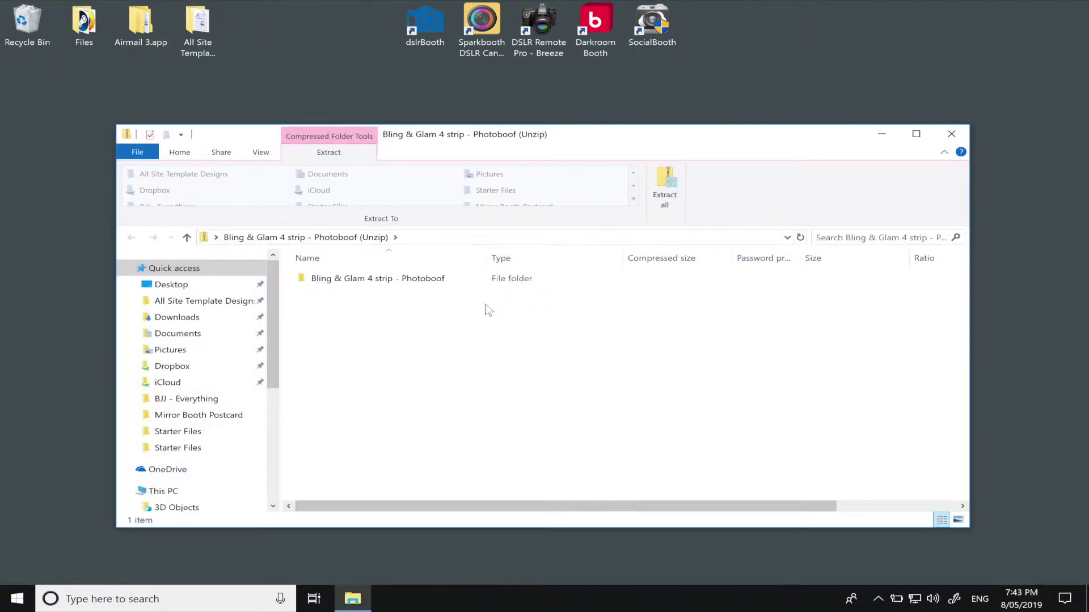
left_click_drag(619, 136, 637, 130)
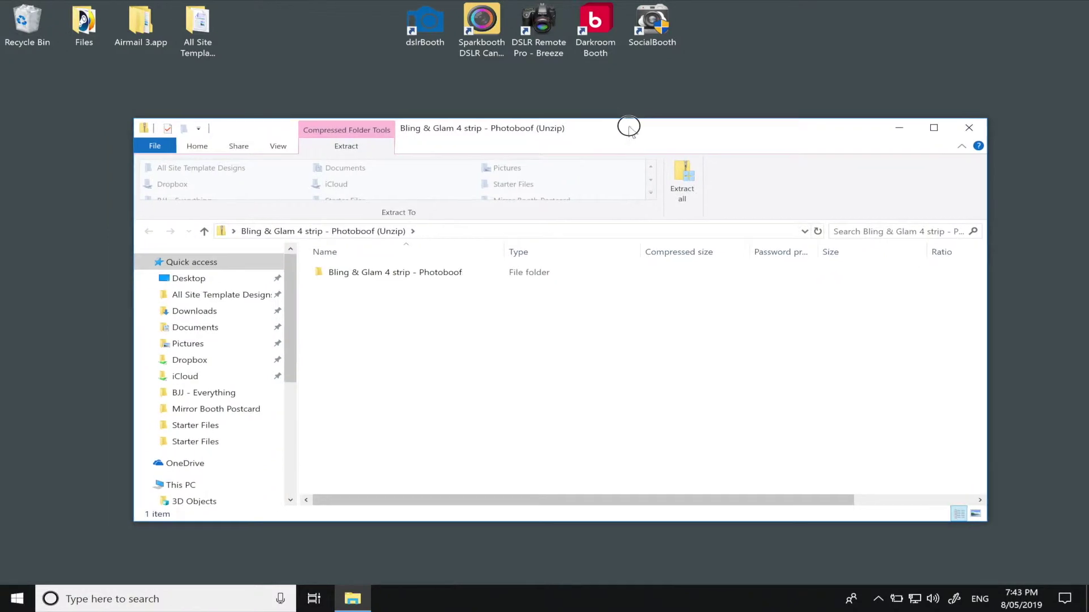
left_click(337, 281)
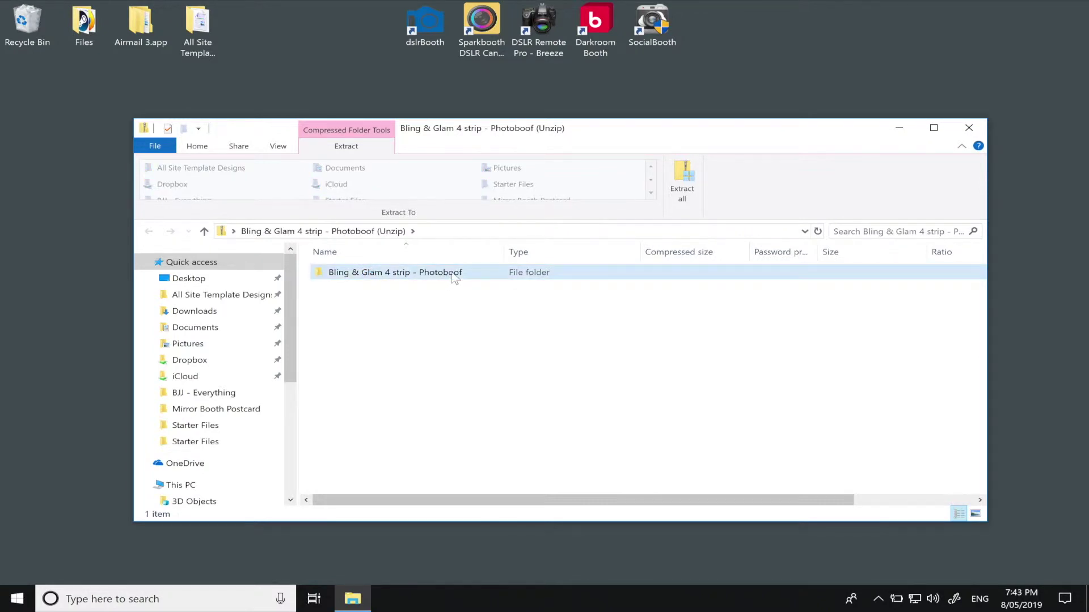
left_click_drag(603, 128, 731, 124)
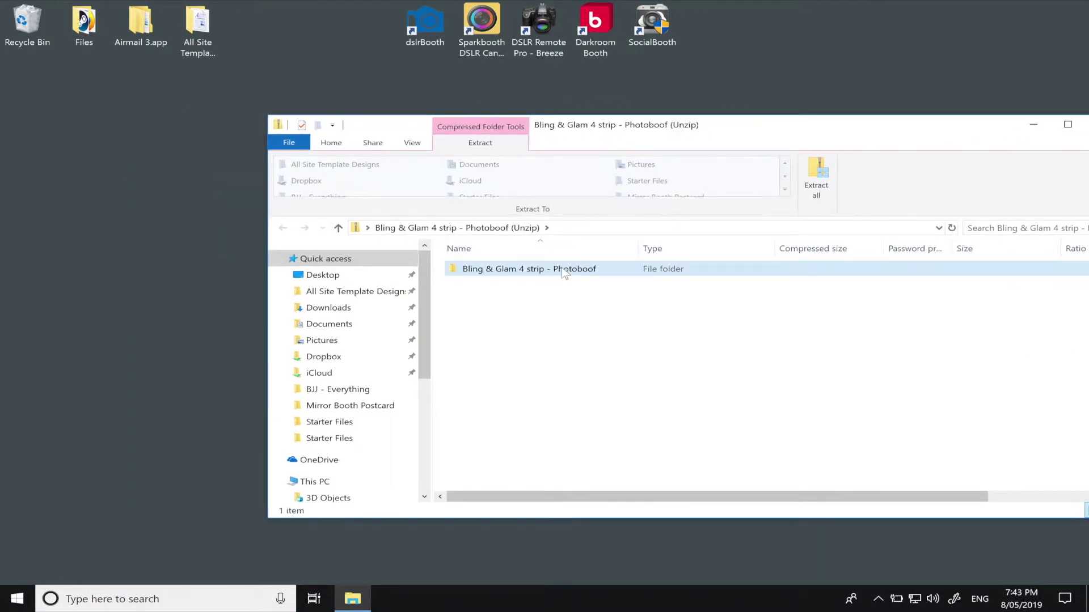
left_click_drag(529, 270, 141, 274)
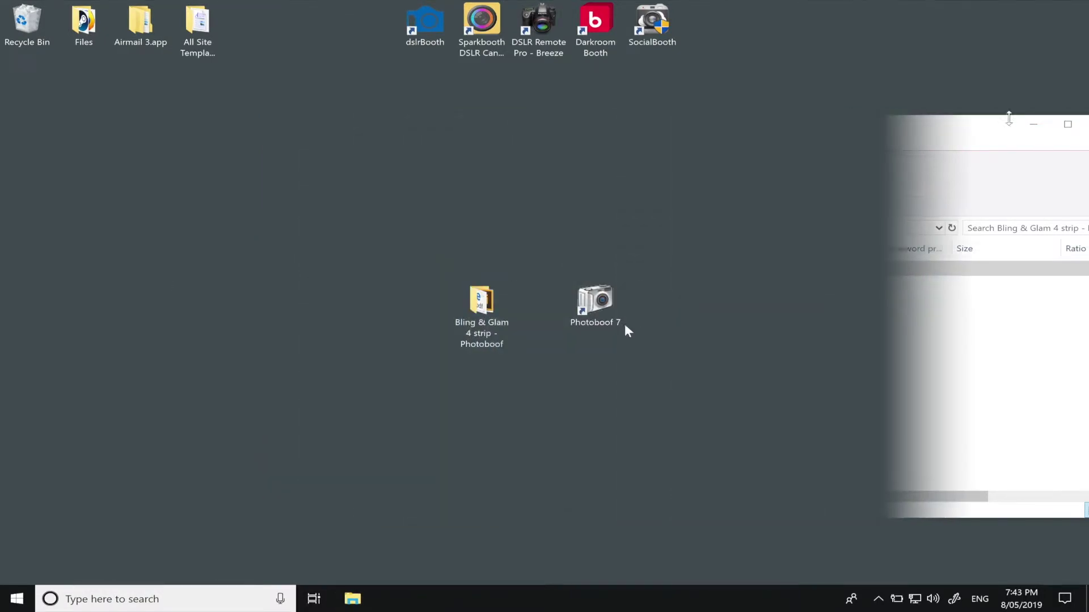
Step: Launch Photoboof 7, hide the photo viewer, and open the Layout Editor from the File menu
double_click(598, 307)
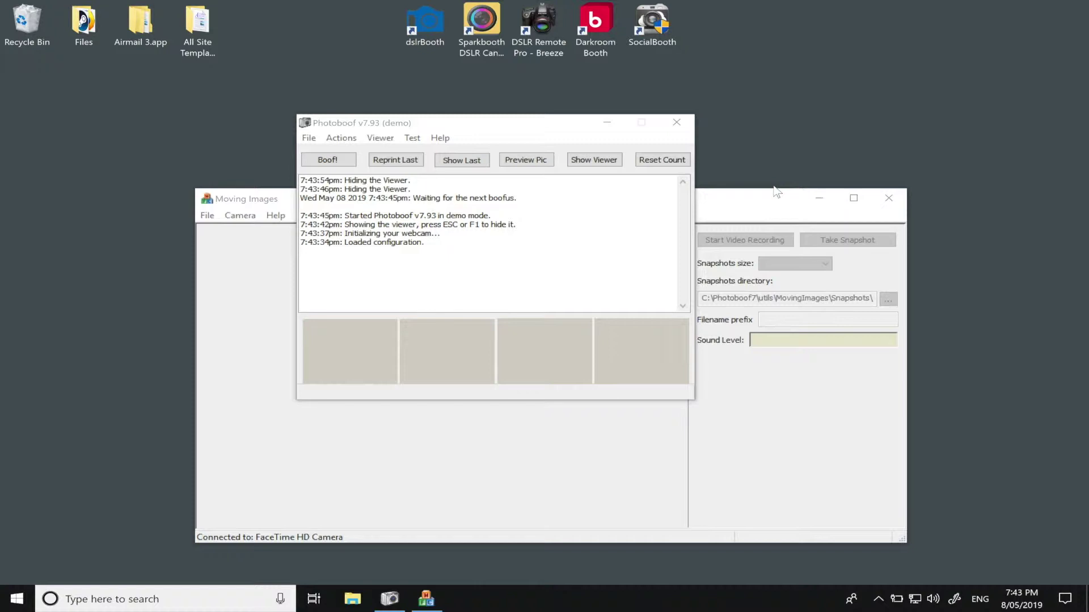
left_click(468, 138)
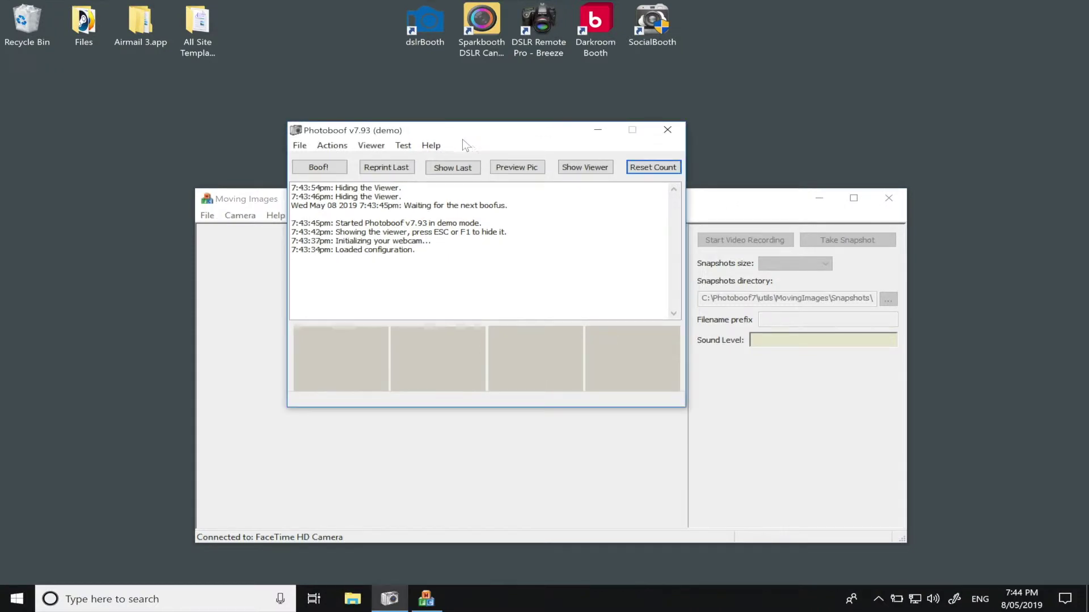
left_click(300, 146)
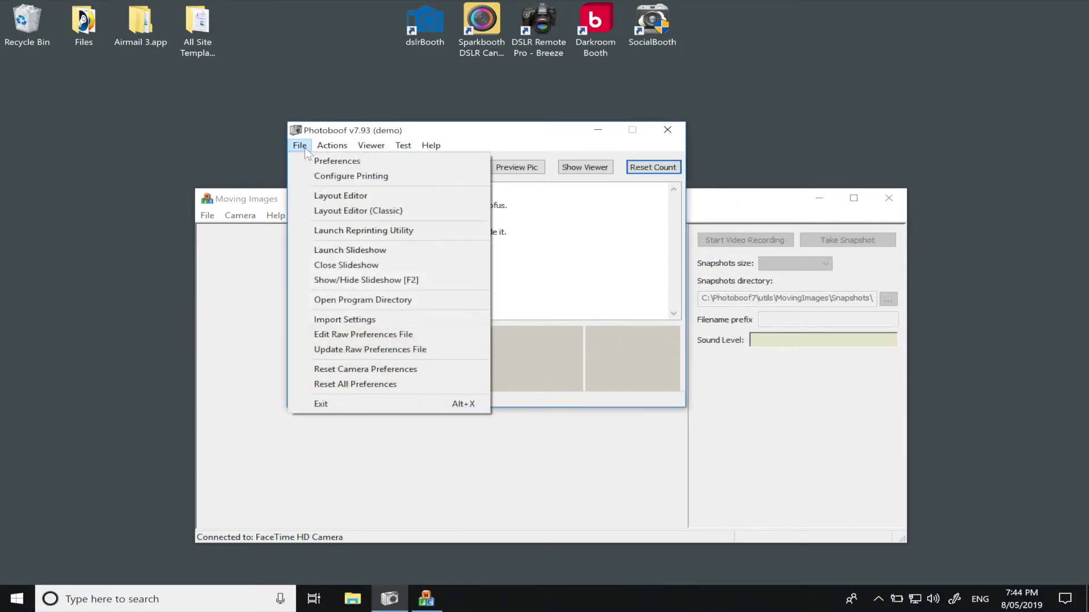
left_click(390, 200)
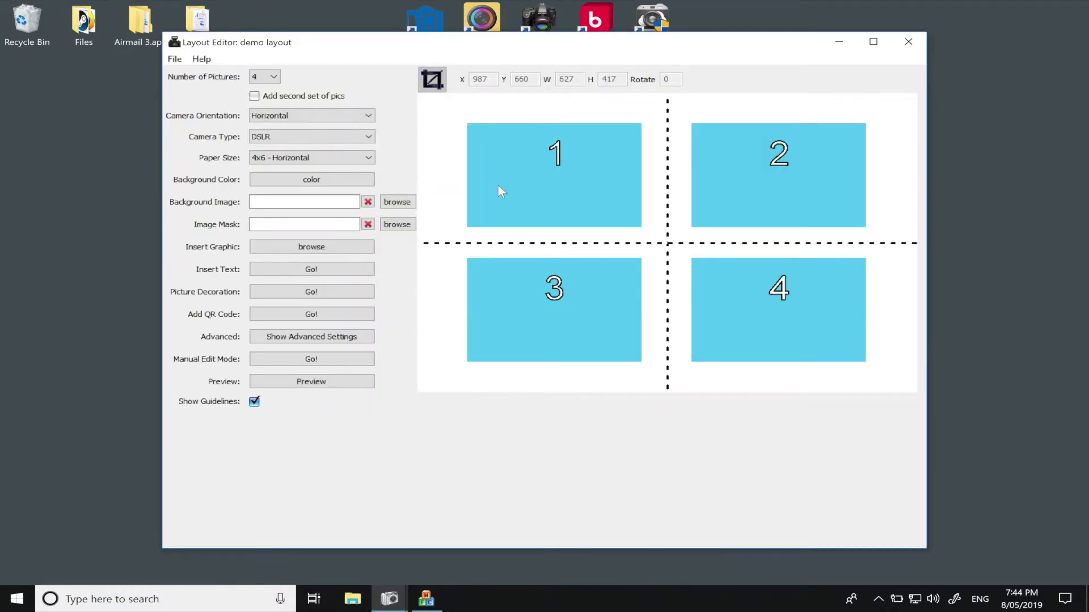
Step: Start a layout import and select photoboof.zip inside the Bling & Glam 4 strip - Photoboof folder
left_click(174, 58)
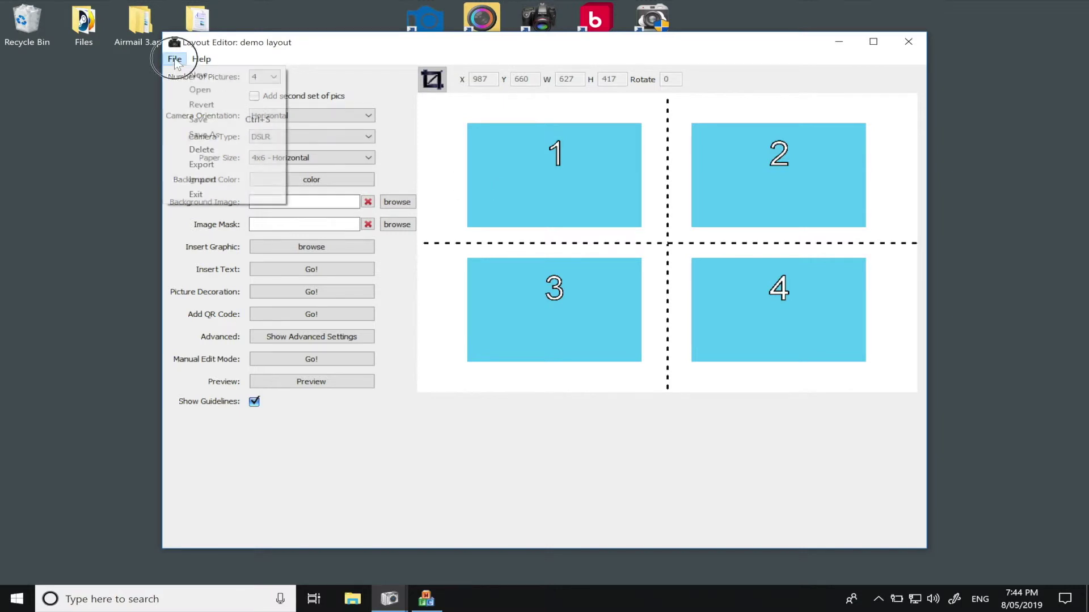
left_click(235, 182)
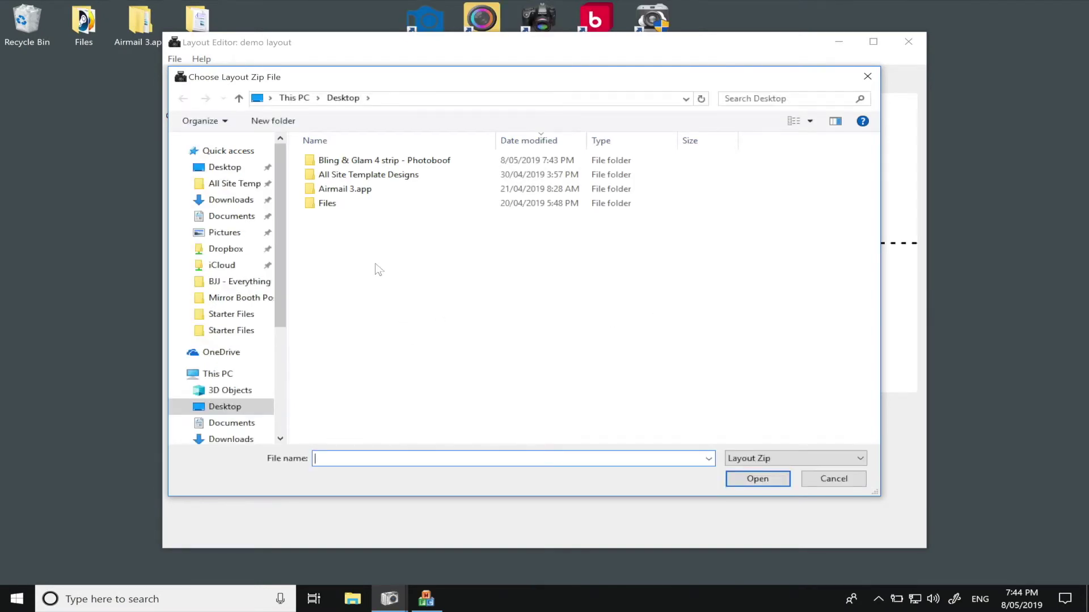
mouse_move(406, 75)
left_mouse_down()
mouse_move(449, 89)
mouse_move(432, 87)
left_mouse_up()
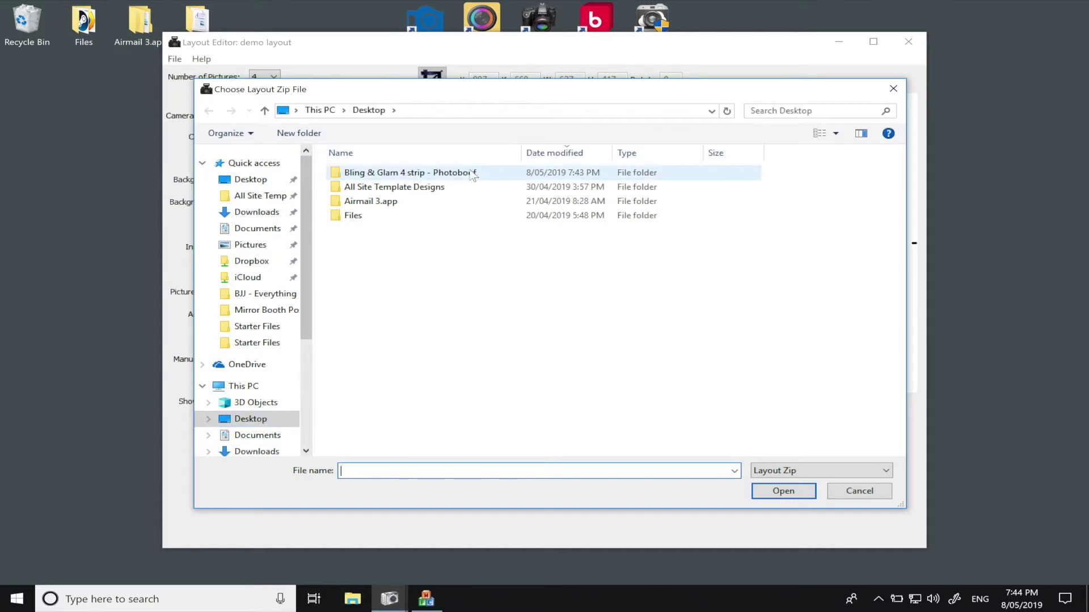
double_click(451, 173)
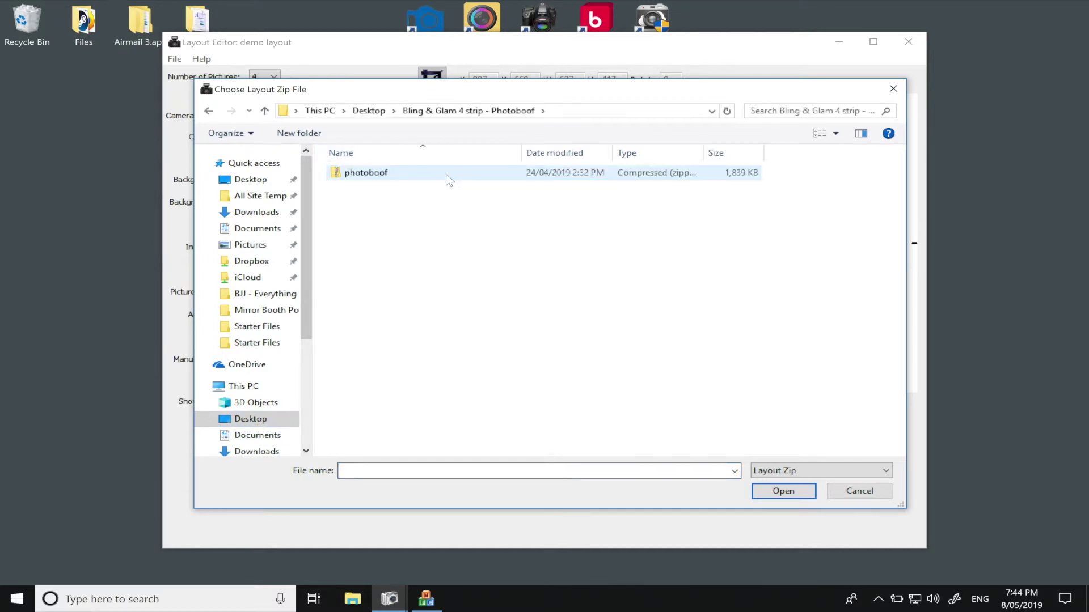
left_click(366, 172)
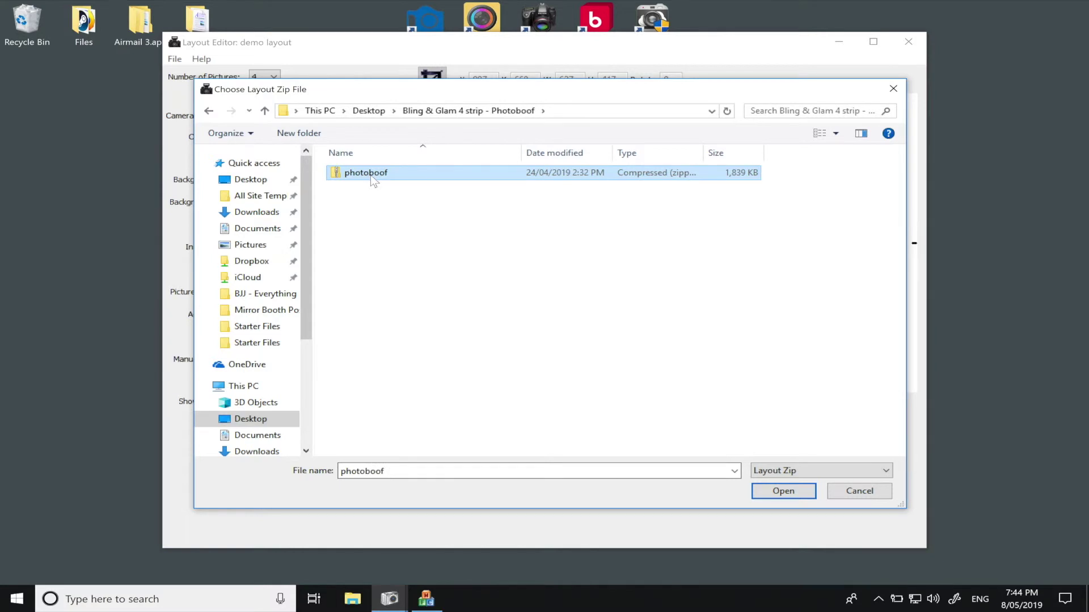
mouse_move(366, 173)
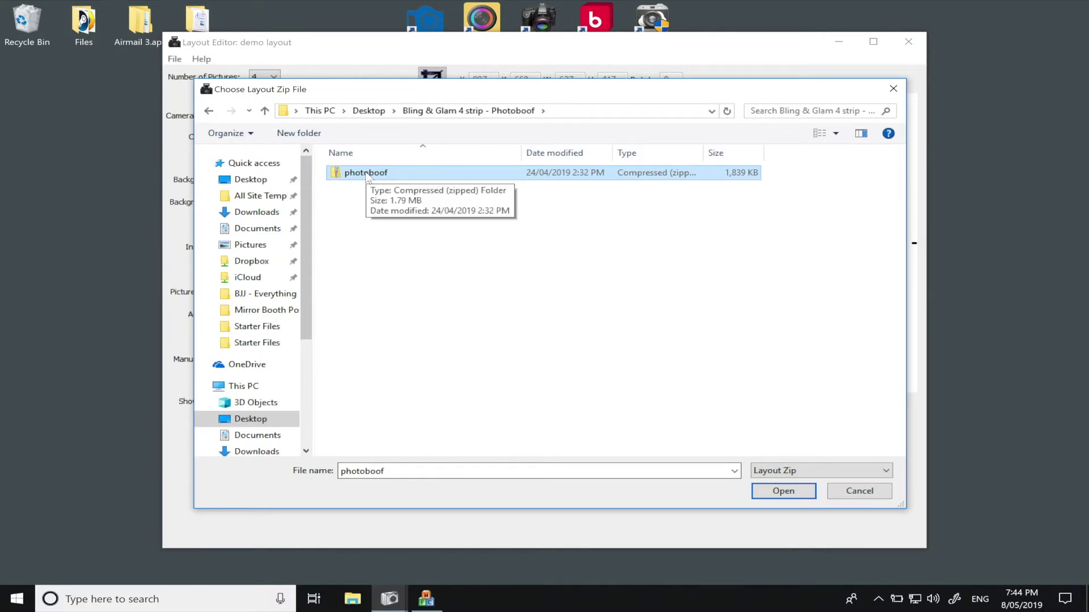
left_click(366, 173)
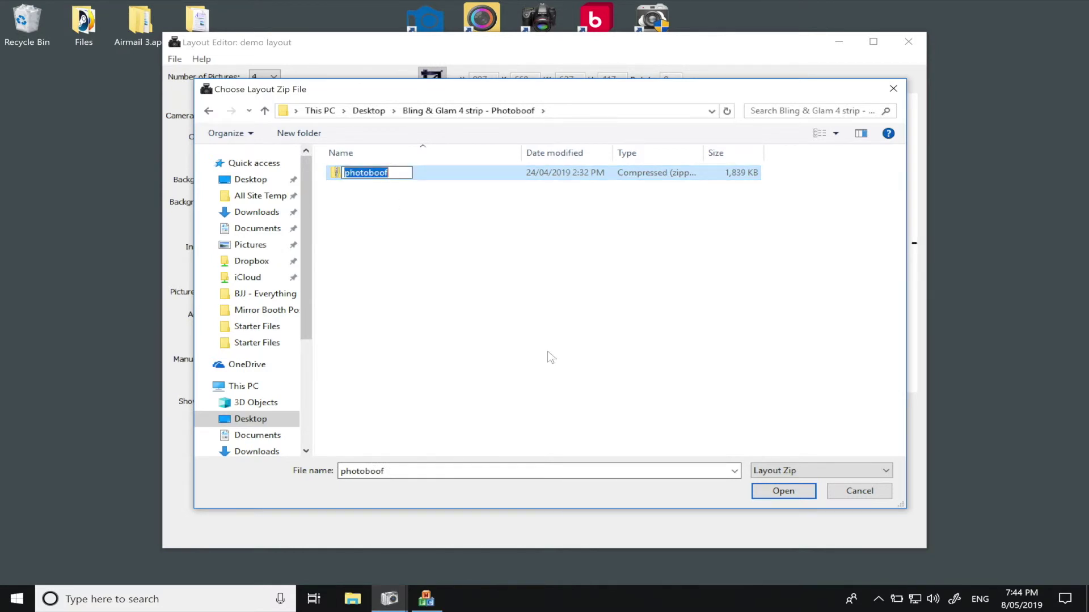
Step: Confirm the photoboof.zip import so the Double Strip-3 layout loads
left_click(783, 490)
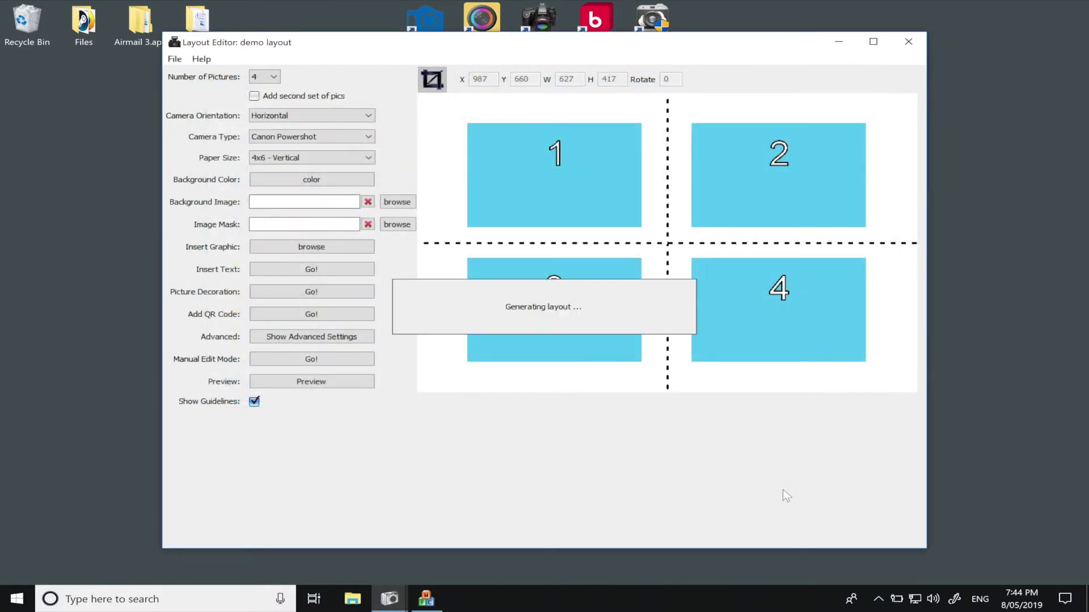